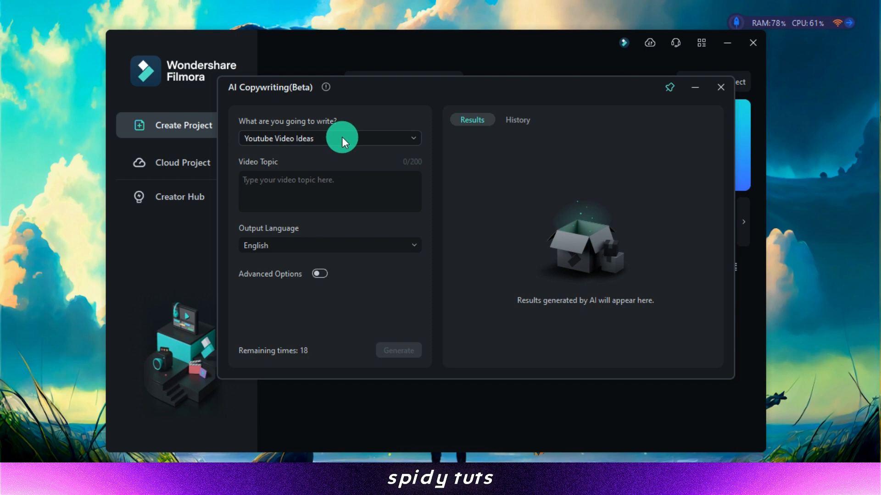
Set up Youtube Video Descriptions copywriting with the summary "generate 50 words description for this video: how to make glitch intro in filmora 12"
left_click(342, 137)
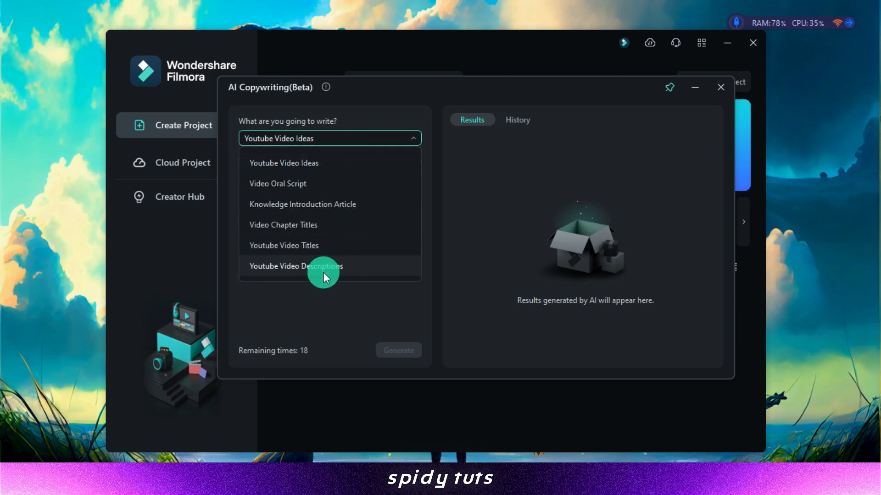
left_click(294, 268)
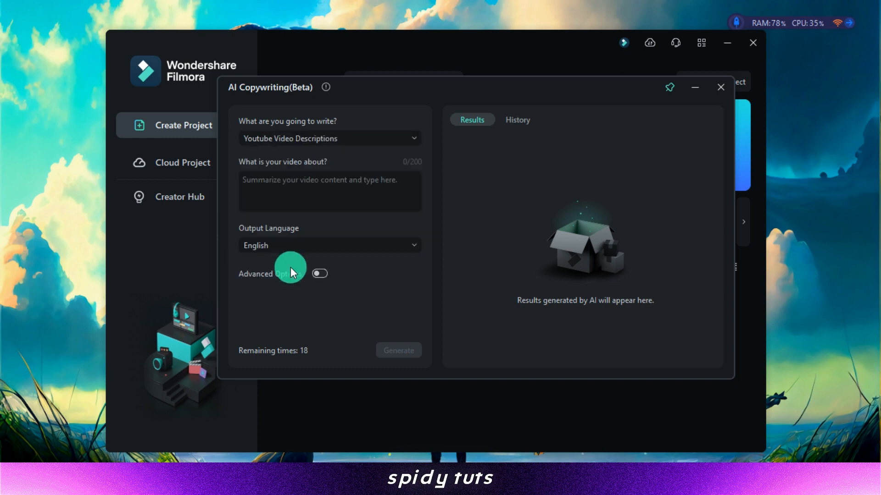
left_click(252, 176)
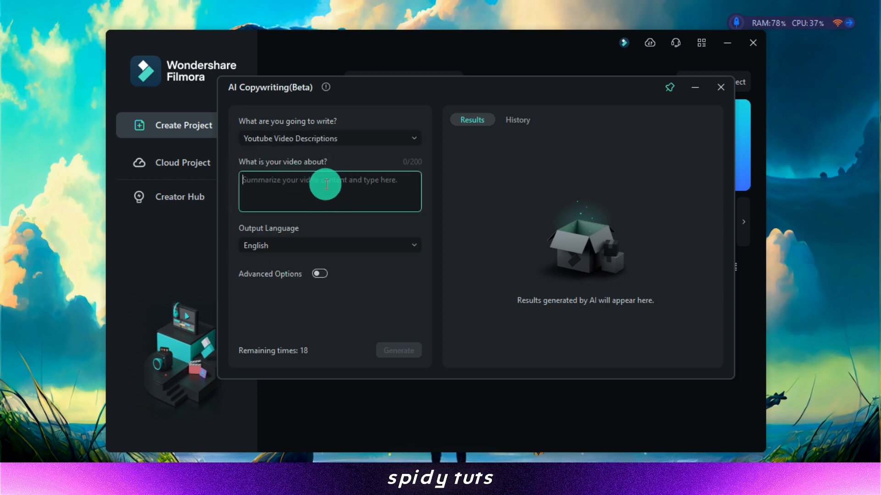
type("generate 50 words description for this video: how to make glitch intro in filmora 12")
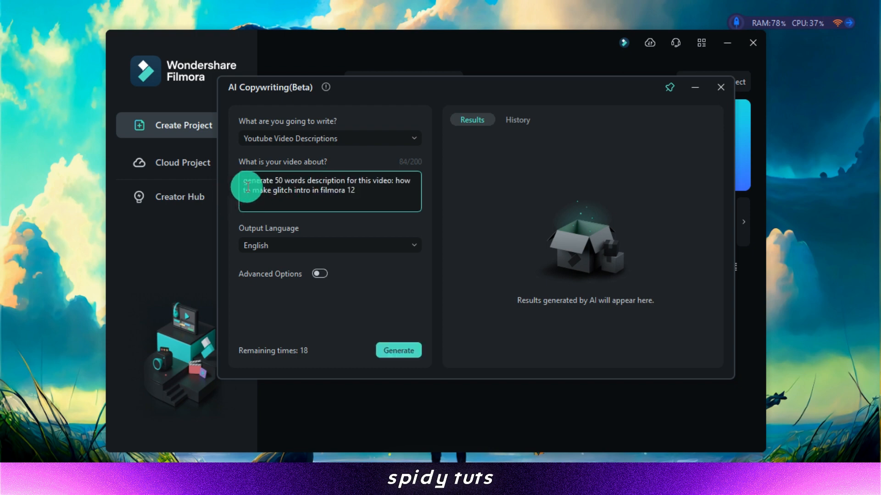
Review the available output languages and the advanced choices for the number of results
left_click(372, 248)
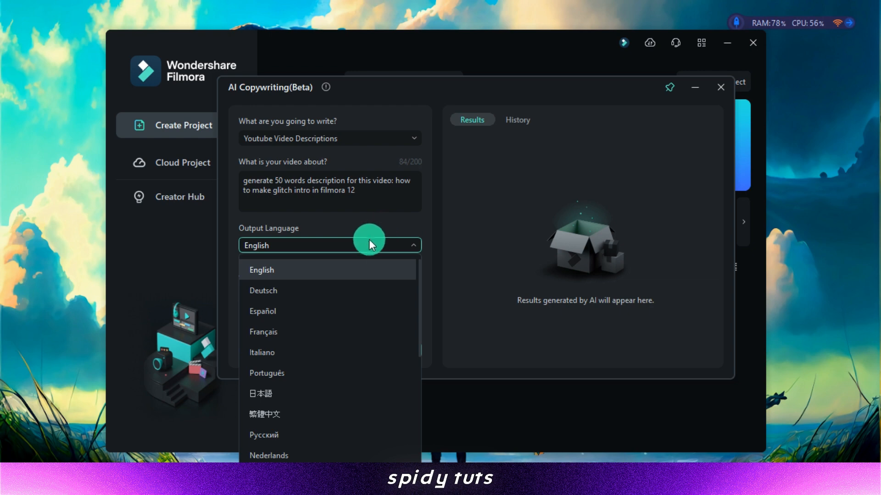
scroll(305, 368, "down", 3)
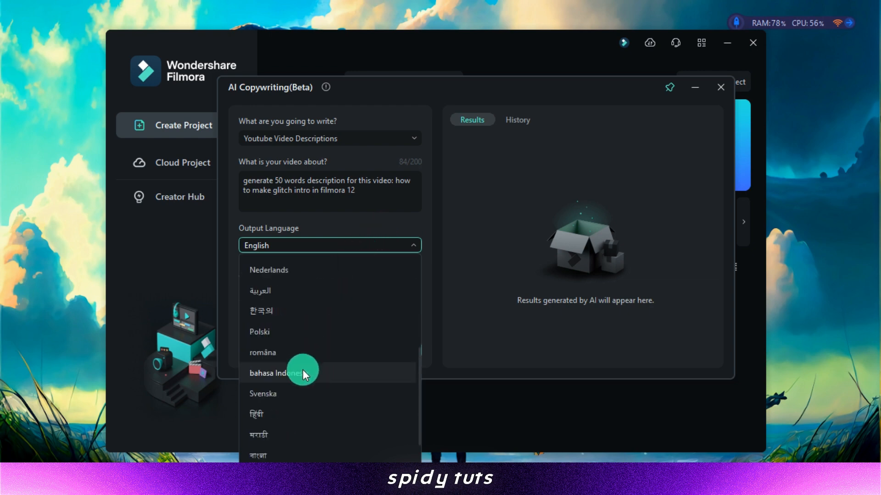
scroll(303, 371, "down", 1)
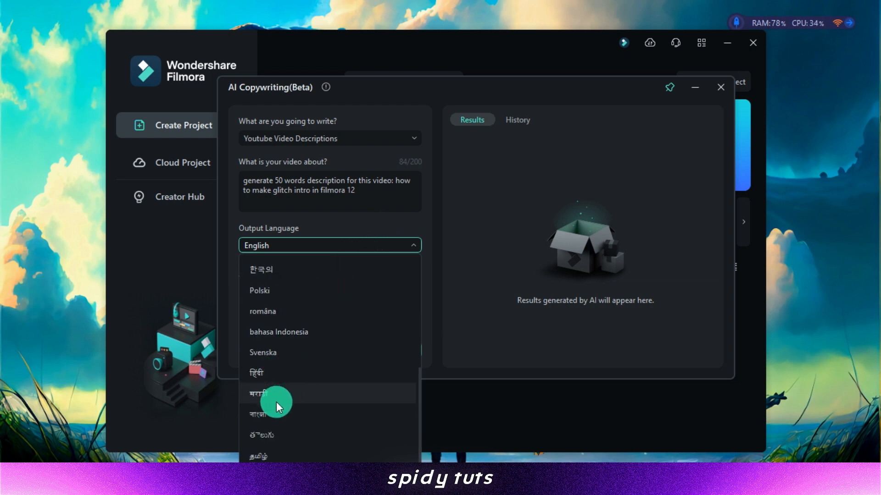
left_click(353, 209)
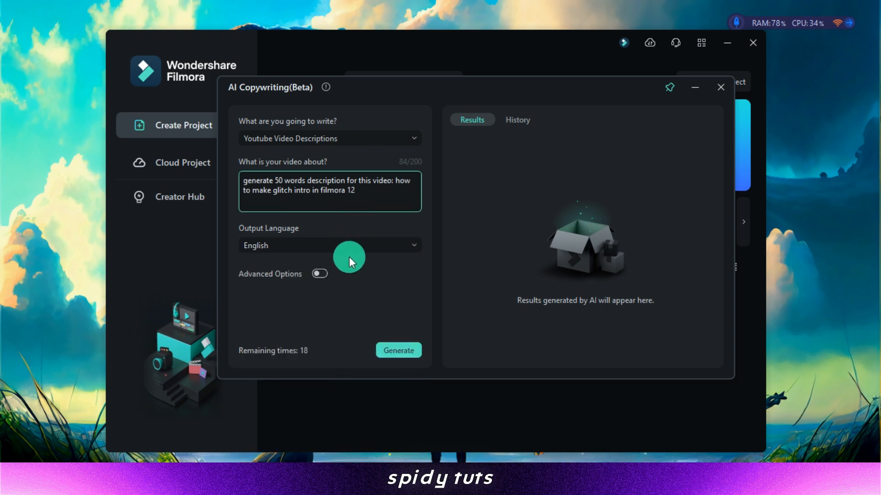
left_click(319, 275)
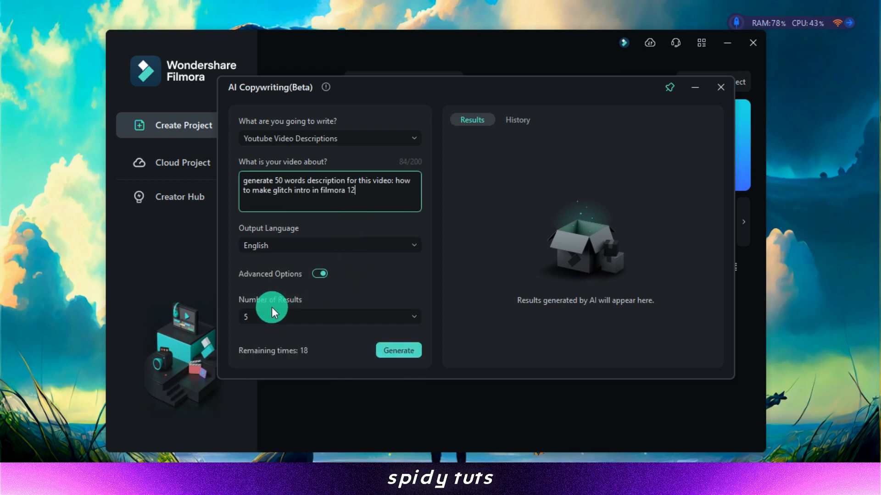
left_click(318, 316)
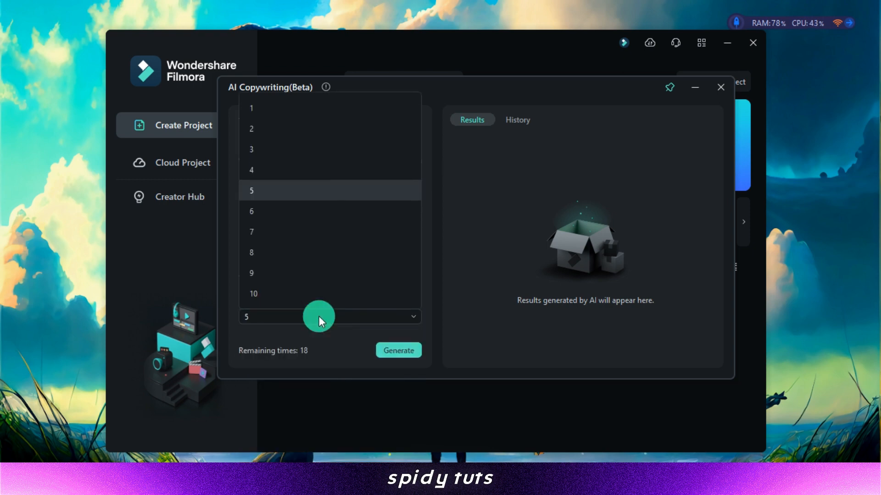
left_click(318, 315)
left_click(319, 274)
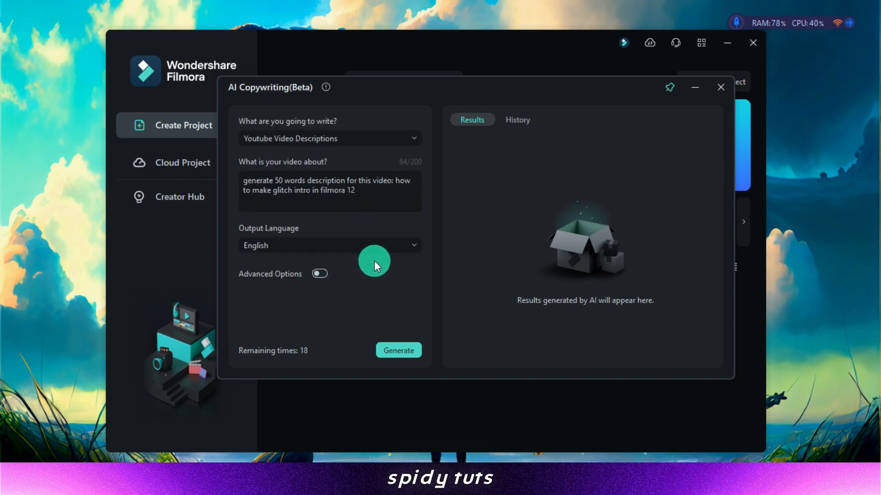
Generate the YouTube video descriptions from the entered summary and look through the results
left_click(399, 351)
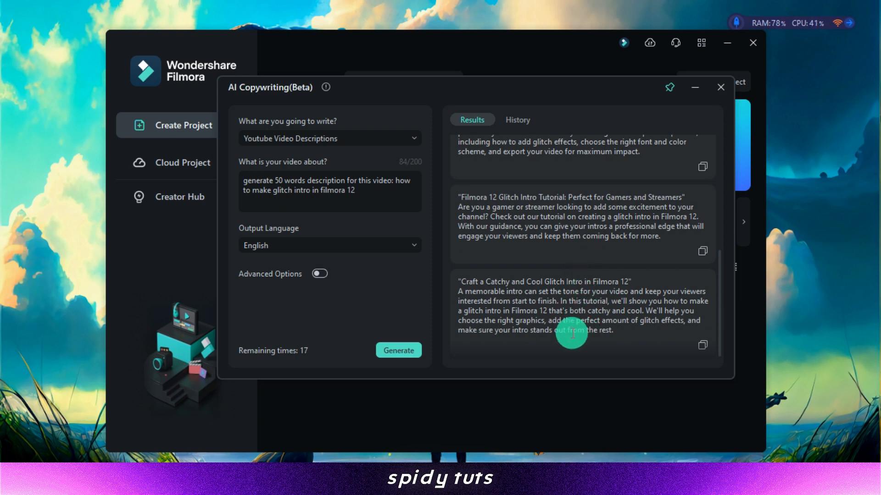
scroll(573, 334, "up", 8)
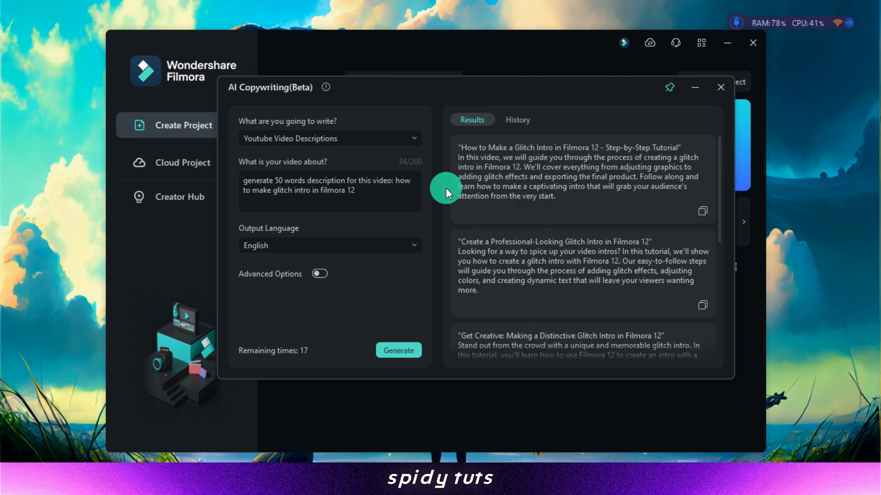
scroll(487, 298, "down", 5)
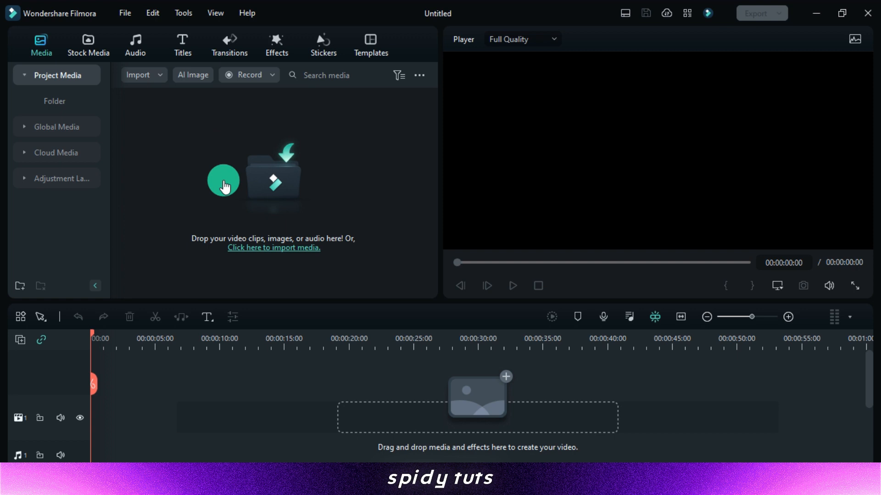
Generate a 1:1 AI image described as "a lemon wearing a headphone enjoying the sun at the beach on pandora"
left_click(189, 80)
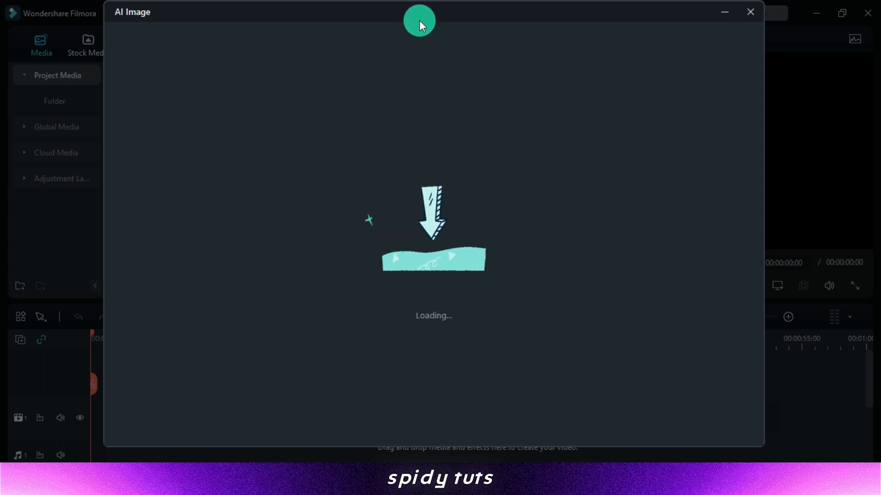
left_click_drag(419, 20, 451, 19)
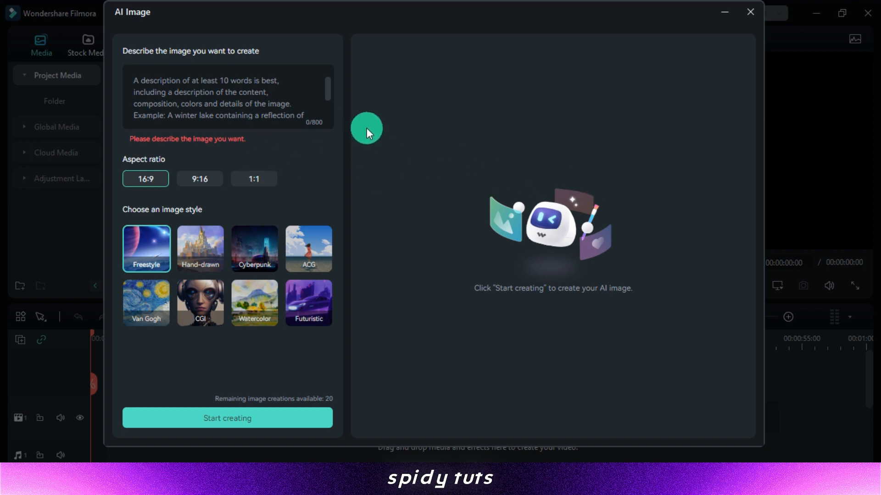
left_click(203, 98)
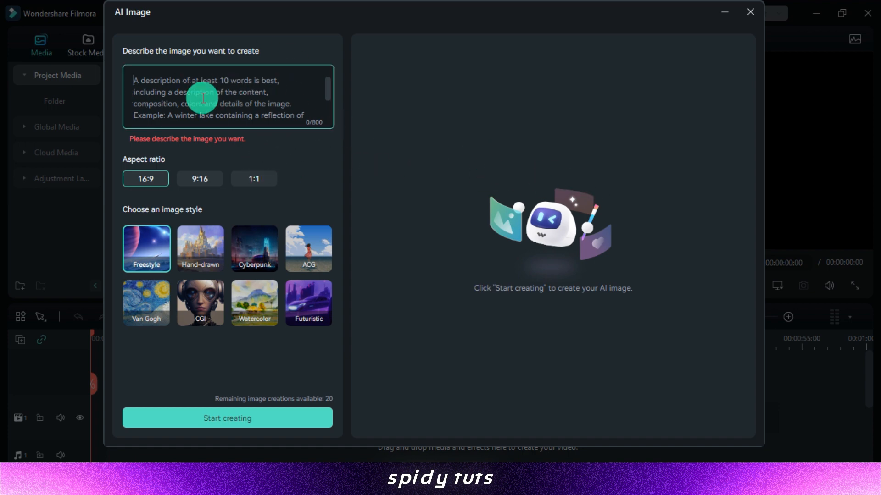
type("a lemon wearing a headphone enjoying the sun at the beach on pandora")
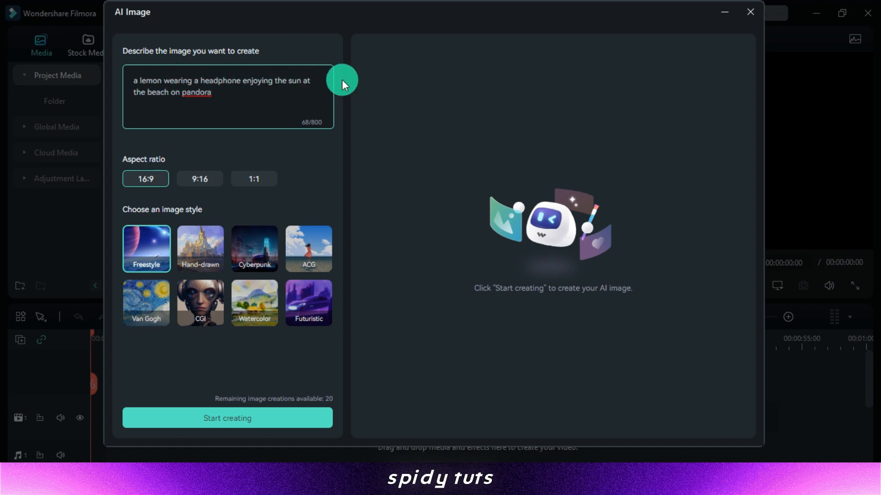
left_click(253, 178)
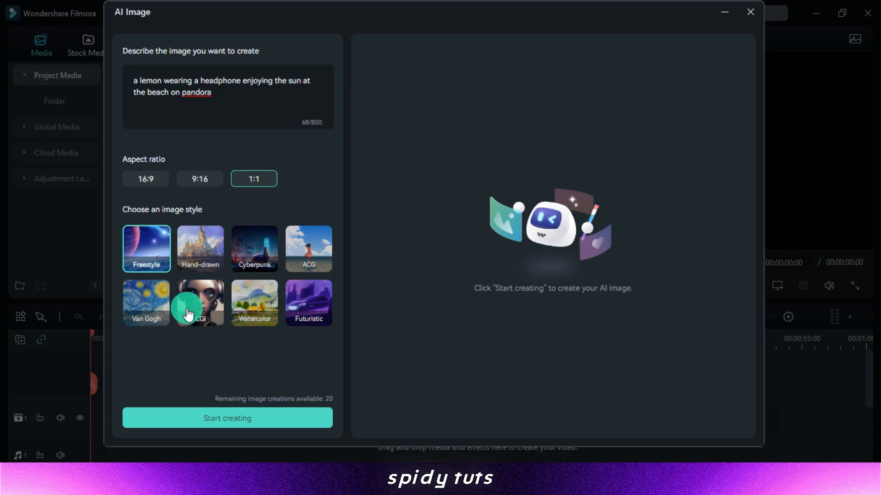
left_click(195, 428)
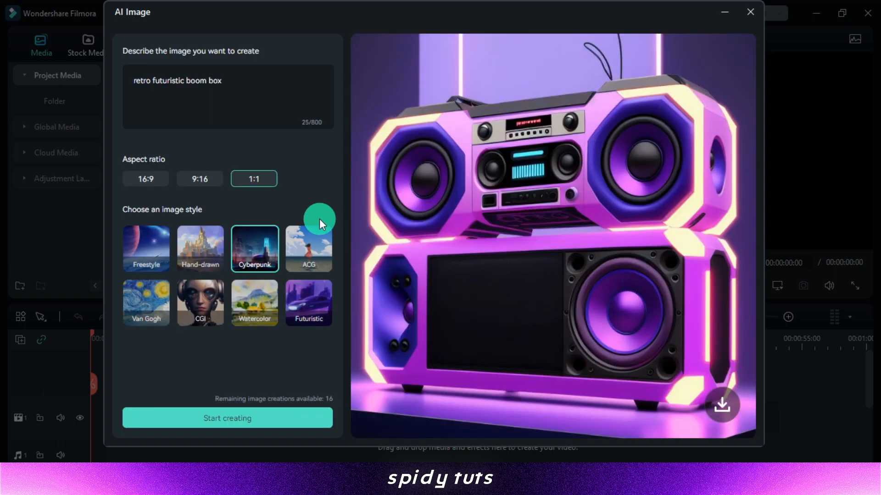
Download the generated retro futuristic boom box image to the project media and place it at the start of the timeline's video track
left_click(719, 402)
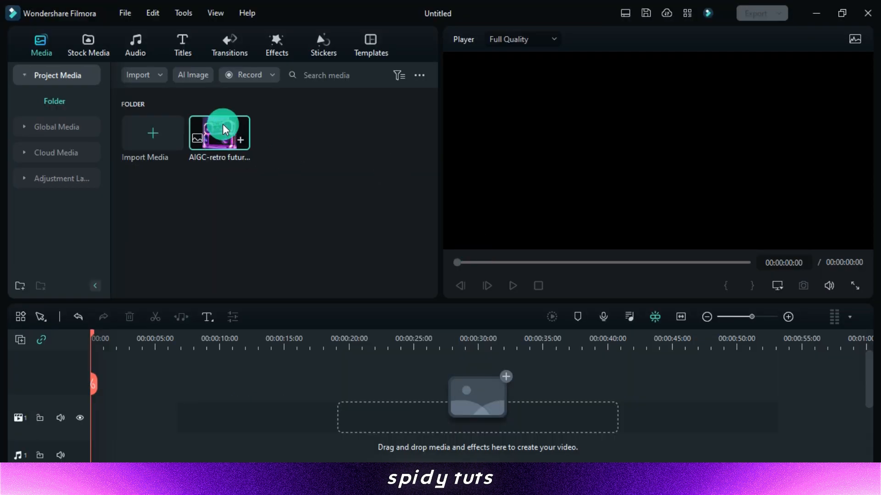
left_click_drag(222, 126, 86, 417)
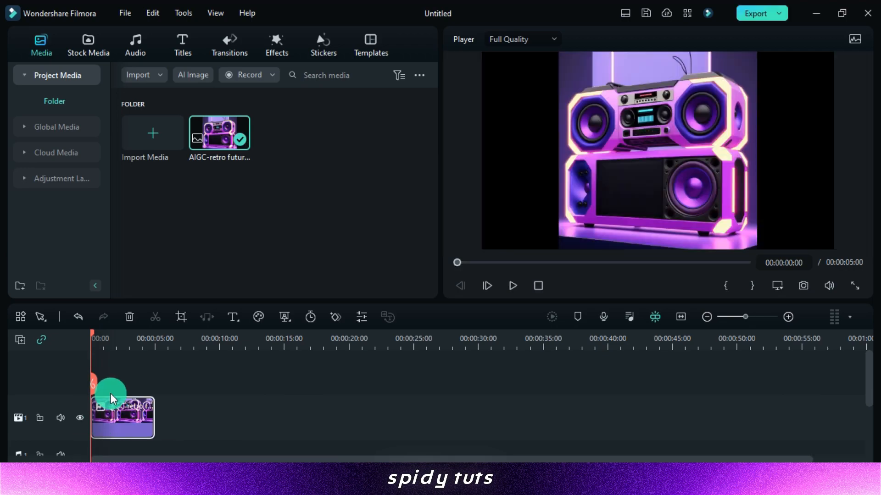
left_click(106, 340)
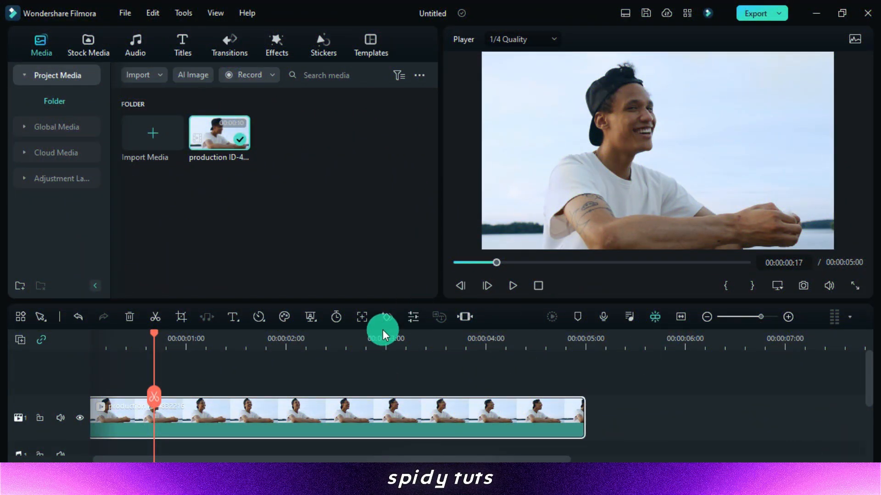
Enable Smart Cutout on the timeline clip of the man in the white shirt and open the cutout editor
left_click_drag(268, 337, 218, 360)
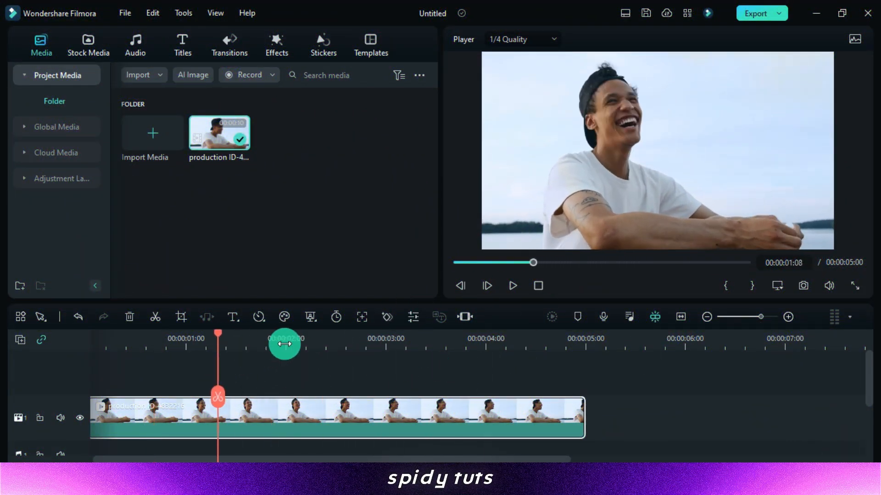
left_click(406, 315)
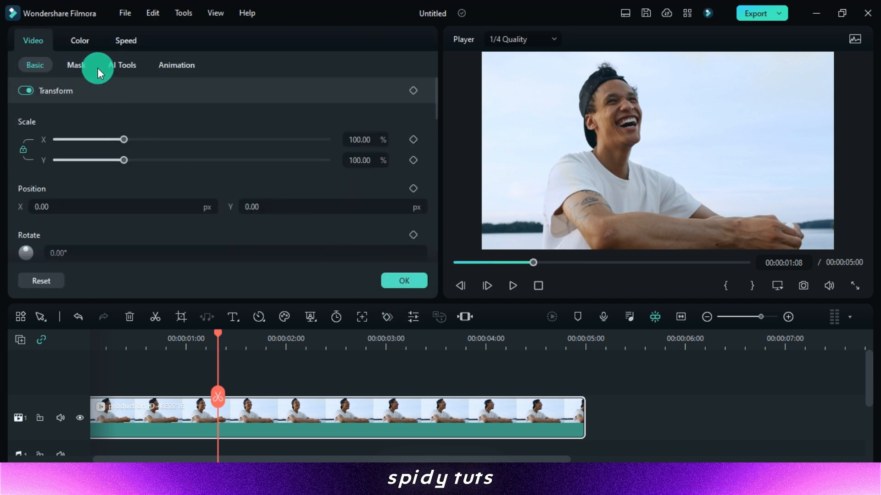
left_click(124, 65)
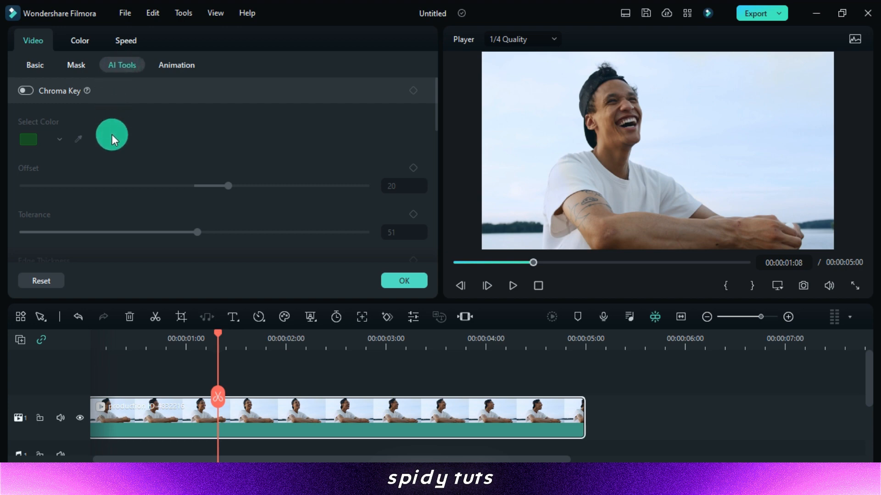
scroll(105, 195, "down", 5)
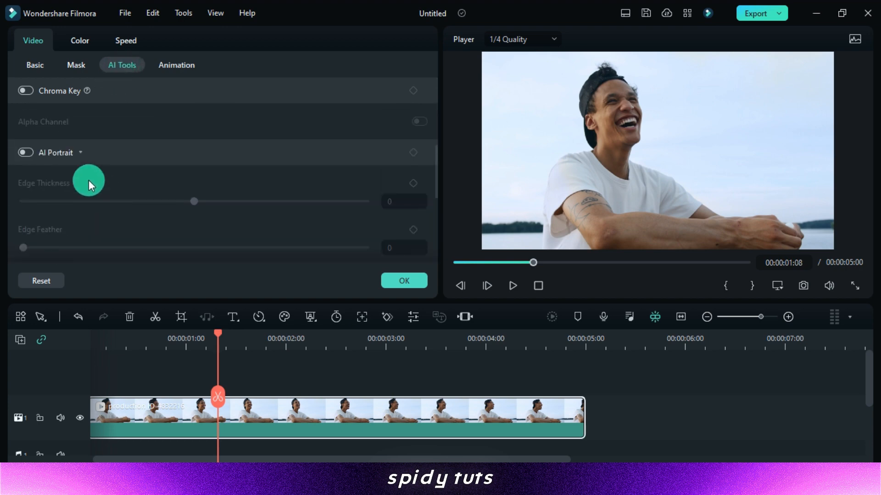
scroll(48, 149, "down", 3)
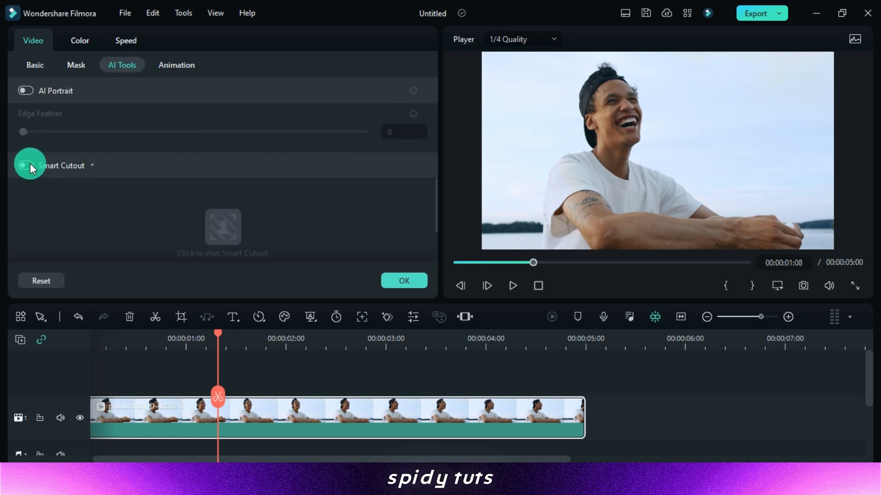
left_click(26, 166)
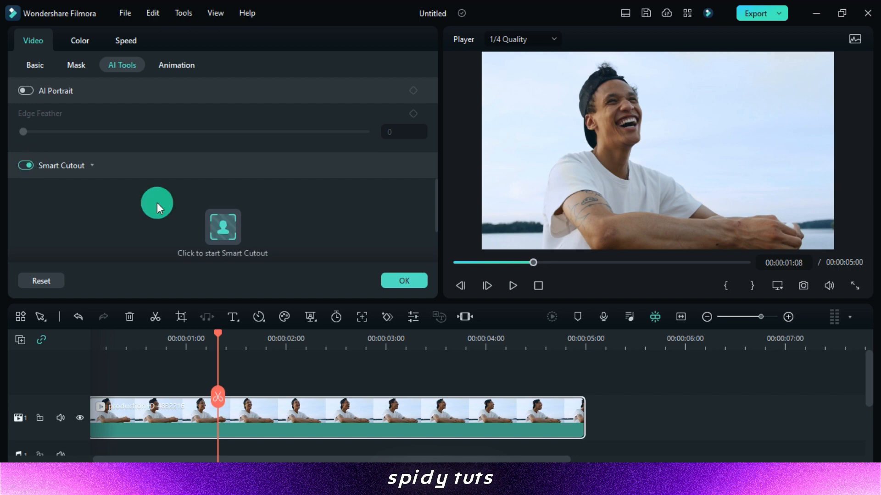
left_click(230, 224)
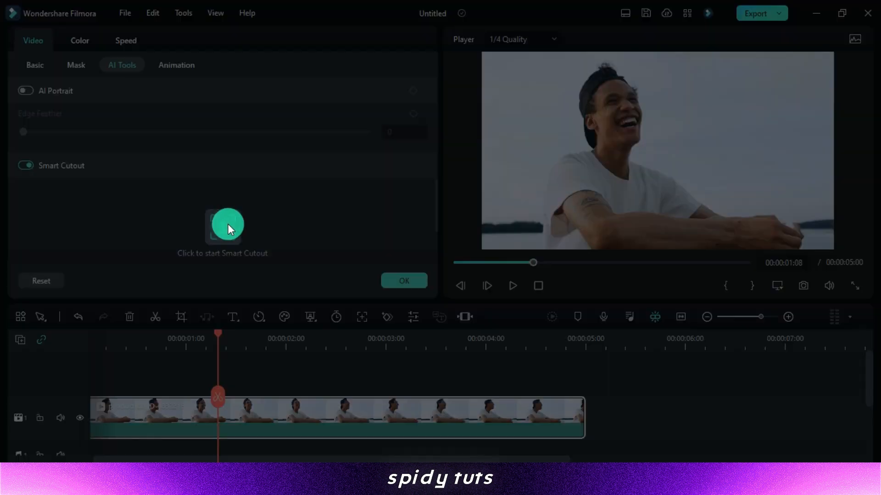
Paint over the man in the first frame, run Smart Cutout tracking through the clip and save the cutout
mouse_move(246, 103)
left_mouse_down()
mouse_move(259, 89)
mouse_move(266, 95)
mouse_move(260, 144)
mouse_move(240, 128)
left_mouse_up()
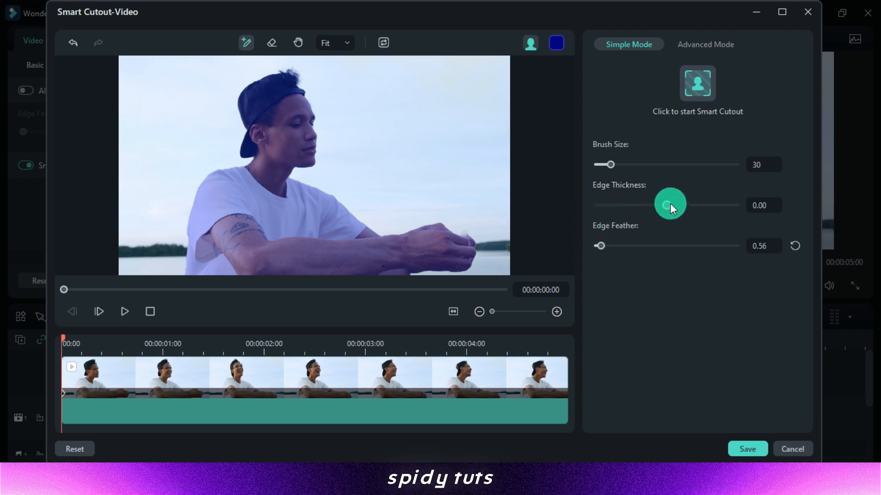
left_click(703, 78)
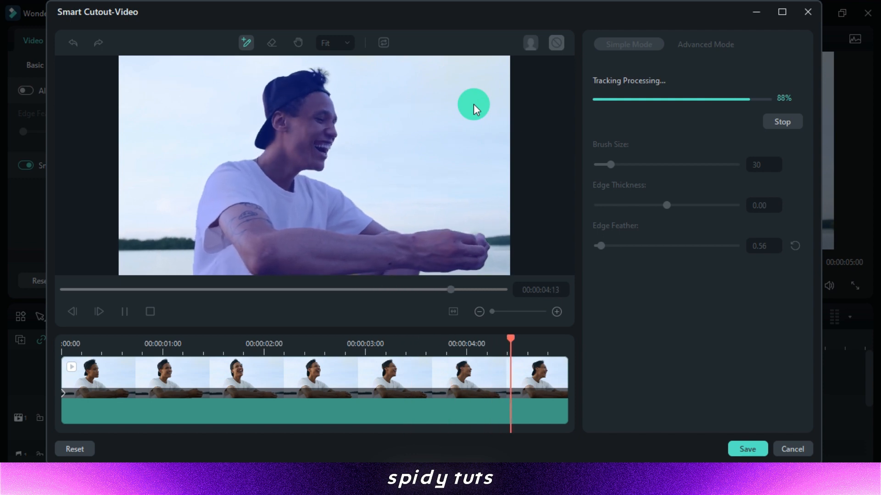
left_click(744, 450)
Make the rainbow background on video track 1 visible behind the cutout and scrub through the composite
left_click_drag(210, 387, 197, 396)
scroll(85, 434, "down", 2)
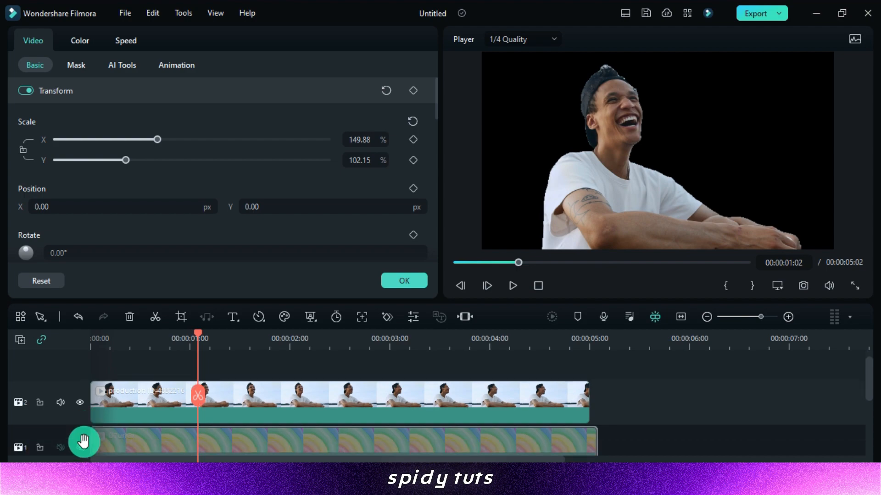
left_click(83, 433)
scroll(189, 412, "up", 1)
left_click_drag(201, 397, 167, 393)
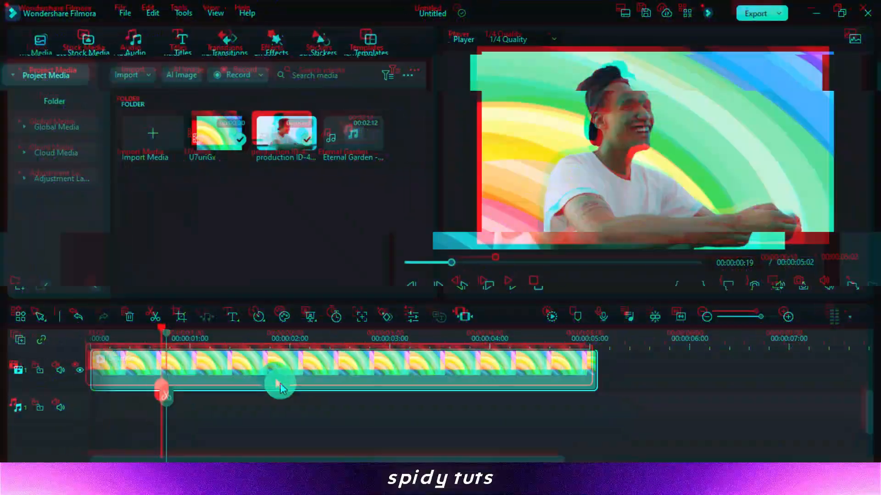
Add the Eternal Garden music to audio track 1 and extend it with Audio Stretch to about 4 minutes 5 seconds
left_click_drag(345, 133, 111, 376)
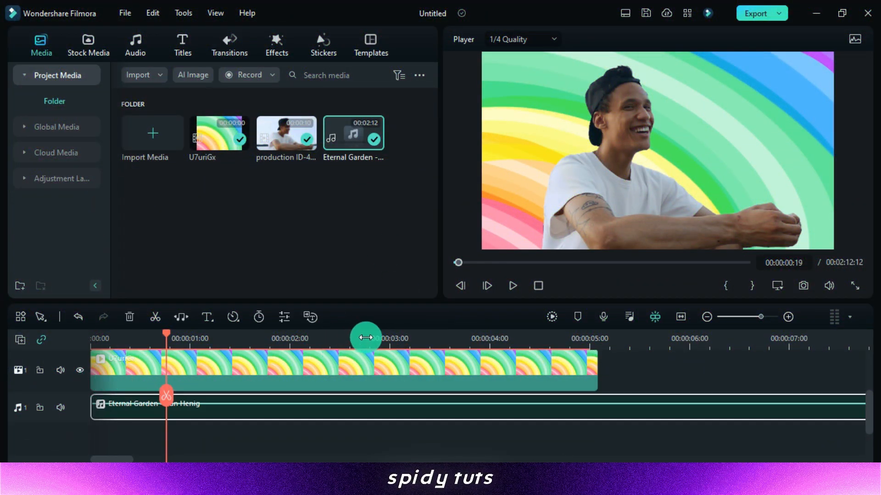
left_click_drag(366, 338, 163, 334)
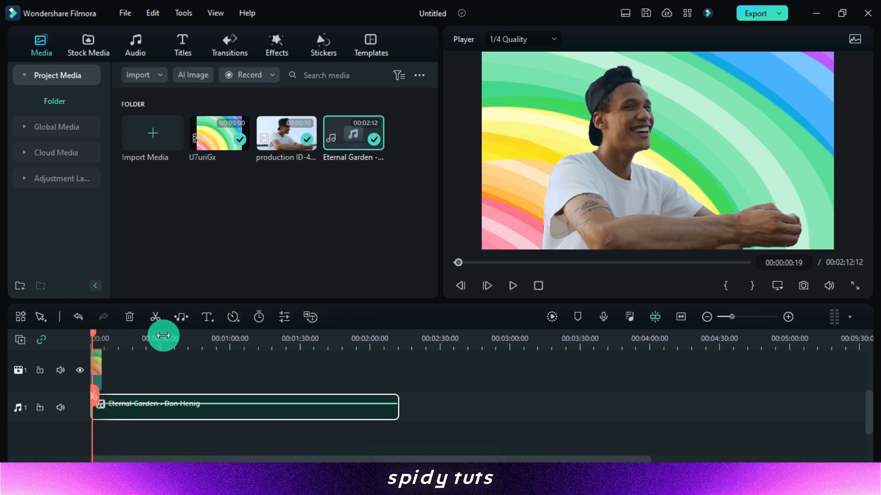
left_click(188, 327)
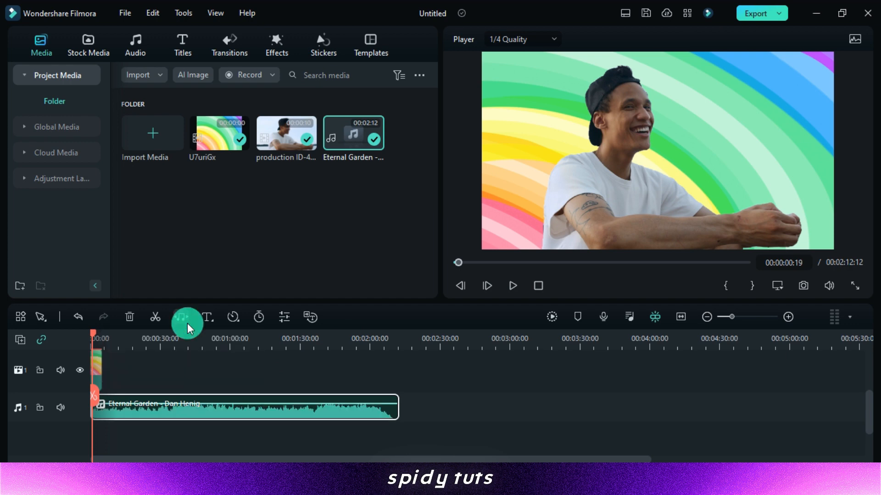
left_click_drag(397, 407, 661, 406)
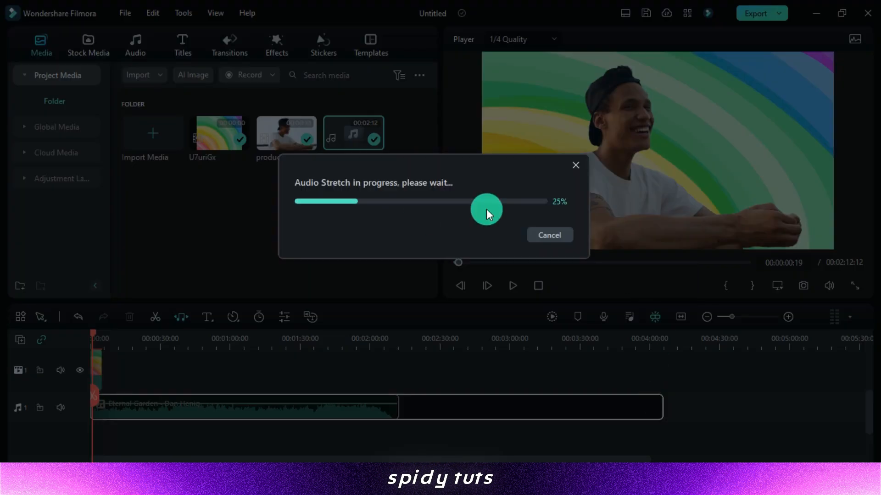